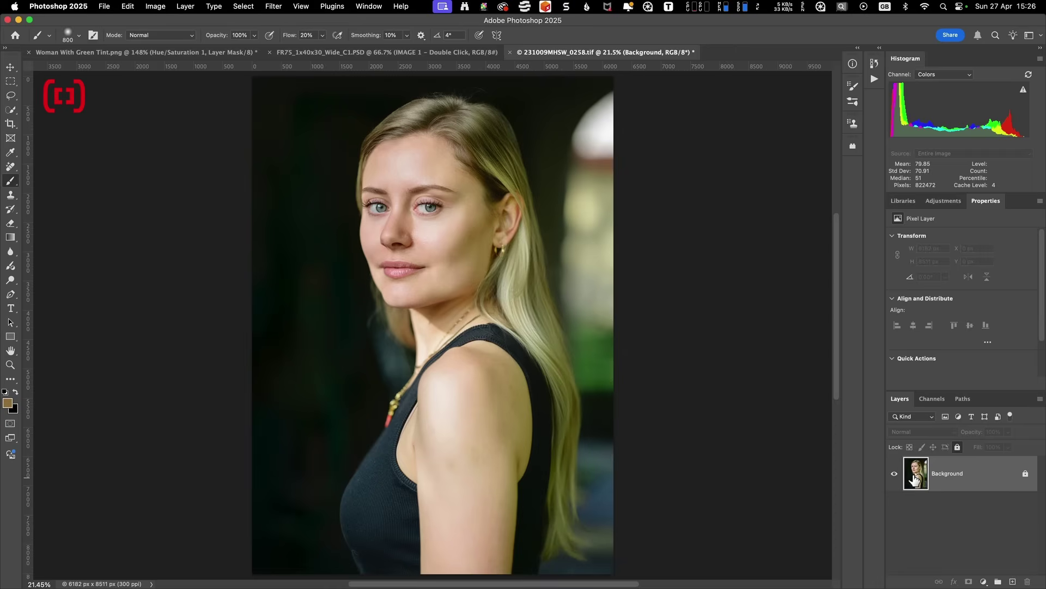
- Add a Hue/Saturation adjustment layer and sample her cheek skin with the eyedropper to target Yellows
{"action": "left_click", "coordinate": [984, 582]}
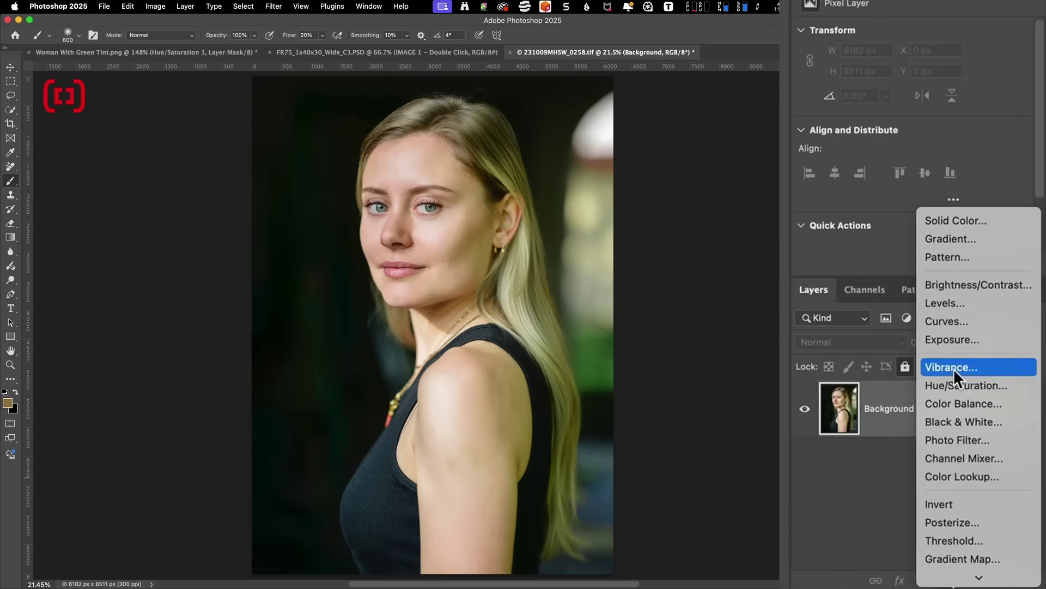
{"action": "left_click", "coordinate": [957, 385]}
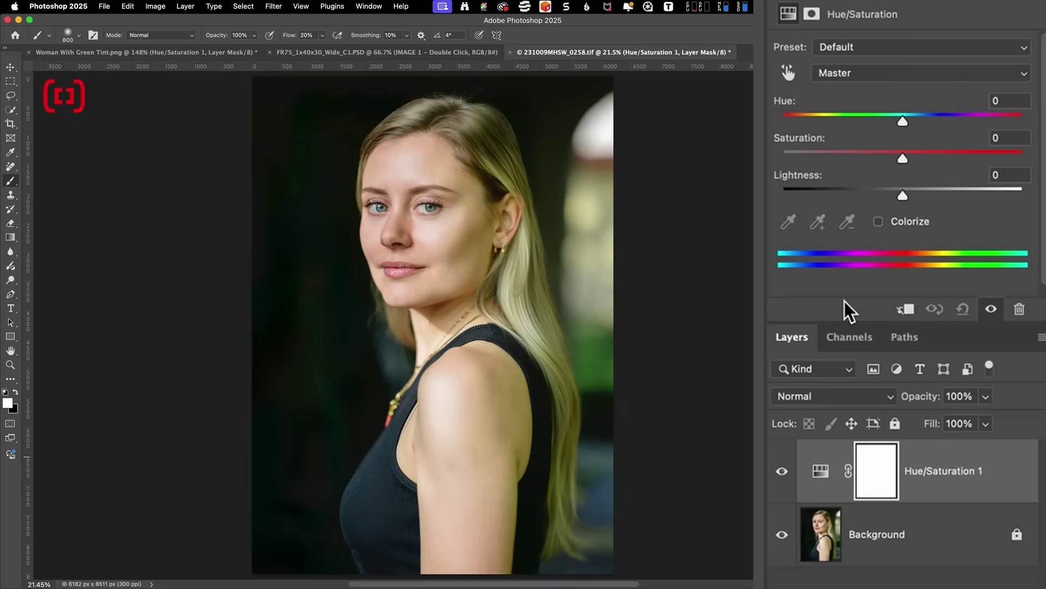
{"action": "left_click", "coordinate": [851, 73]}
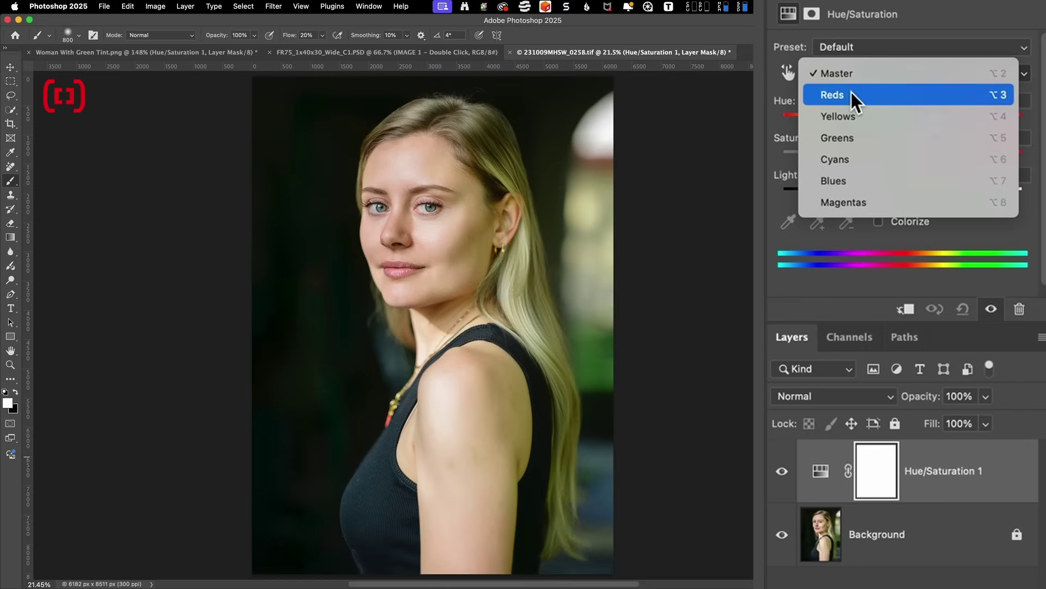
{"action": "left_click", "coordinate": [850, 92]}
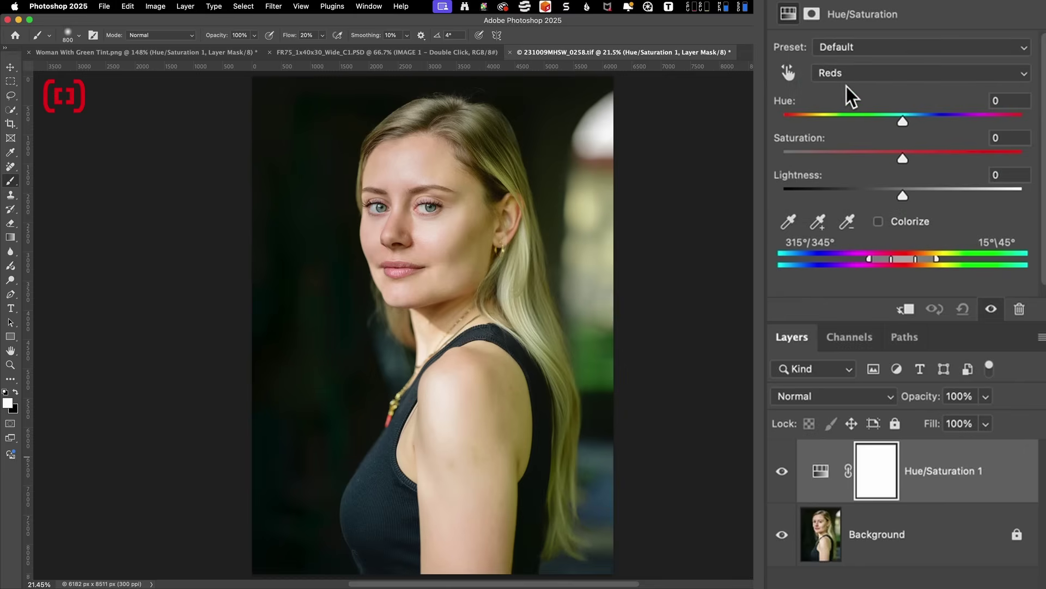
{"action": "left_click", "coordinate": [788, 221]}
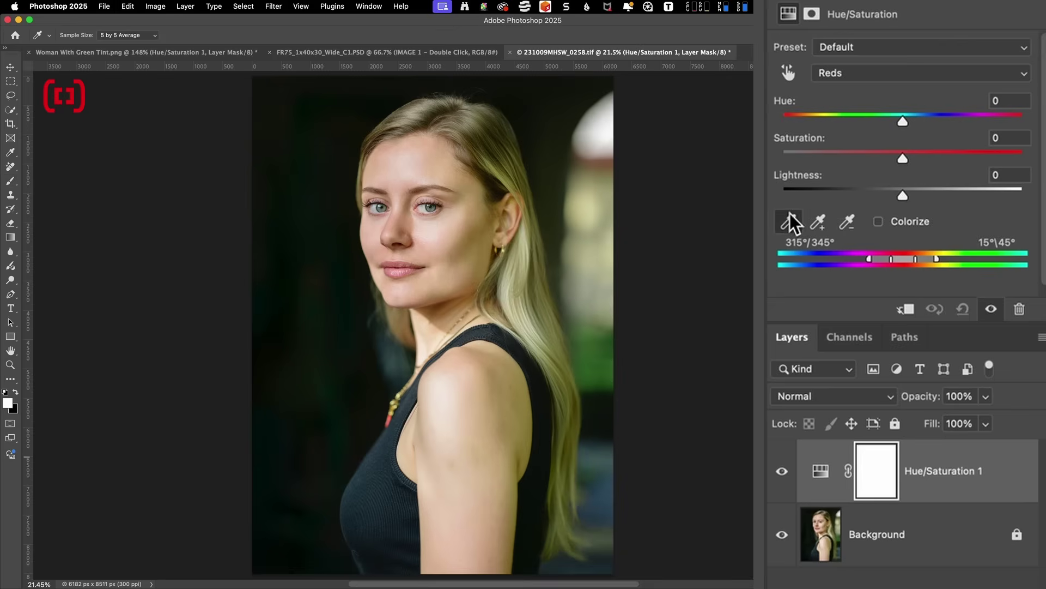
{"action": "left_click", "coordinate": [474, 250]}
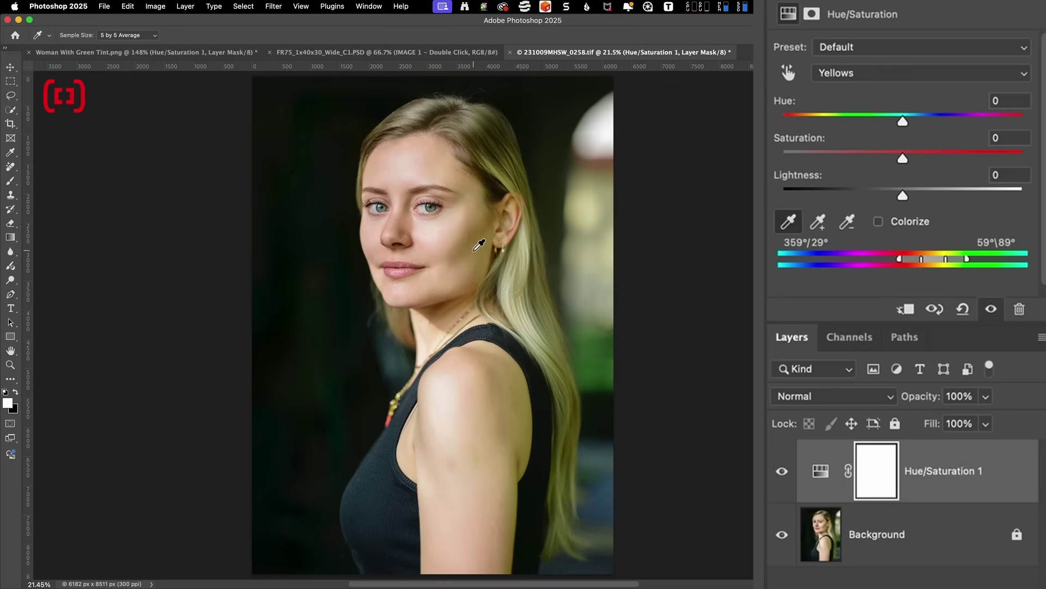
{"action": "scroll", "coordinate": [475, 249], "scroll_direction": "left", "scroll_amount": 2}
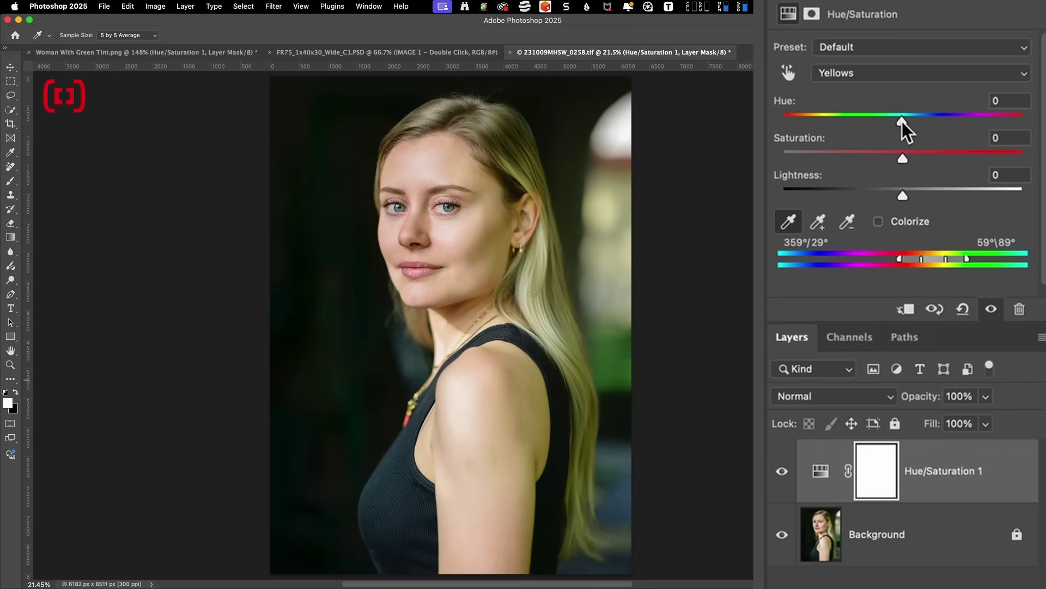
- Push the Yellows hue and saturation toward green, and narrow the range bar toward 33°/42°–52°\65° to check skin coverage
{"action": "left_click_drag", "start_coordinate": [903, 121], "coordinate": [960, 119]}
{"action": "left_click_drag", "start_coordinate": [897, 154], "coordinate": [921, 153]}
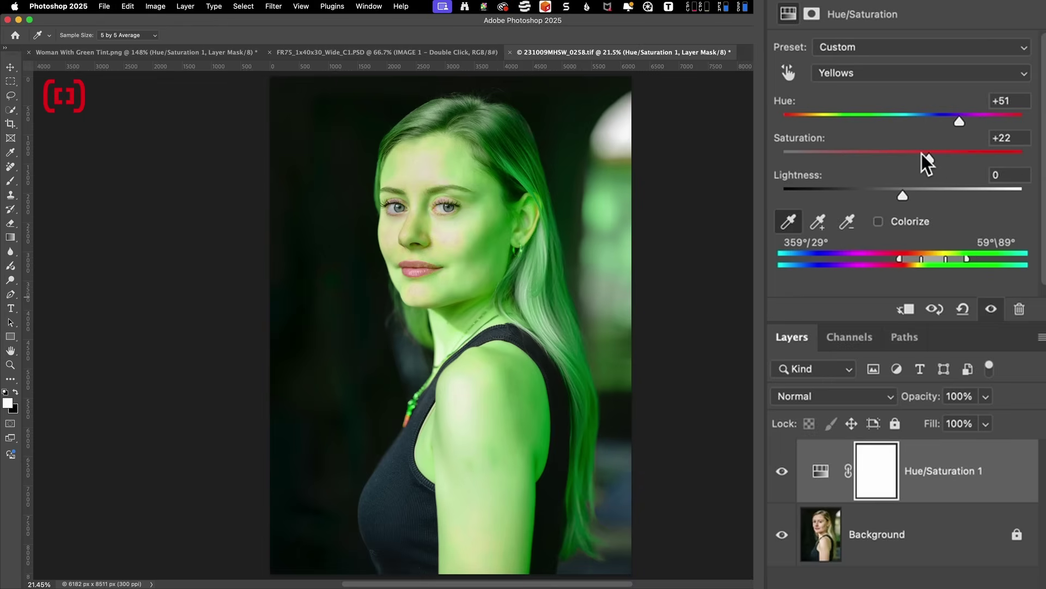
{"action": "left_click_drag", "start_coordinate": [921, 257], "coordinate": [947, 259]}
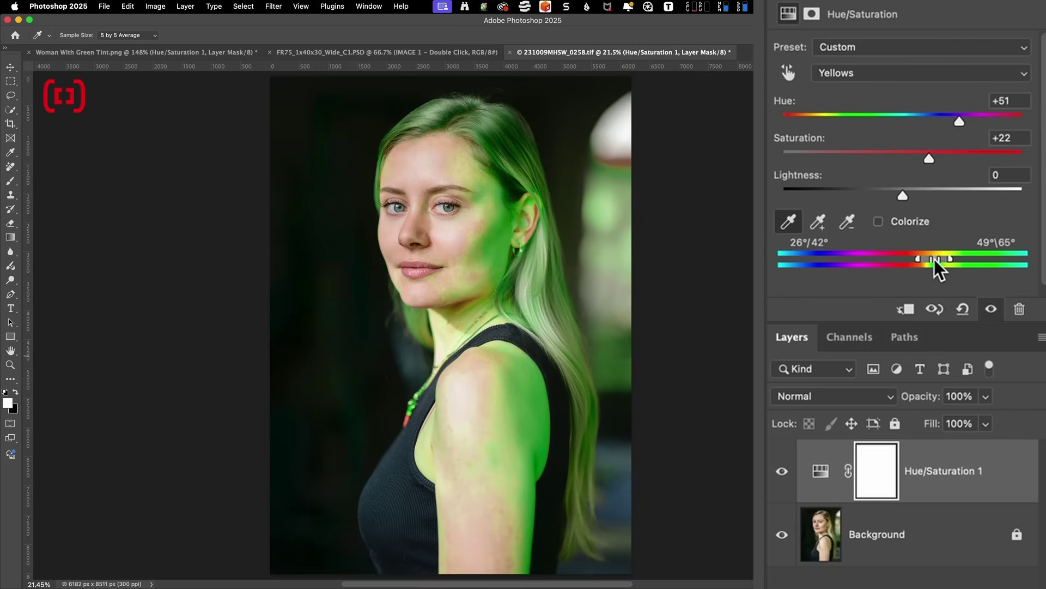
{"action": "mouse_move", "coordinate": [936, 259]}
{"action": "left_mouse_down"}
{"action": "mouse_move", "coordinate": [947, 260]}
{"action": "mouse_move", "coordinate": [899, 260]}
{"action": "mouse_move", "coordinate": [941, 260]}
{"action": "left_mouse_up"}
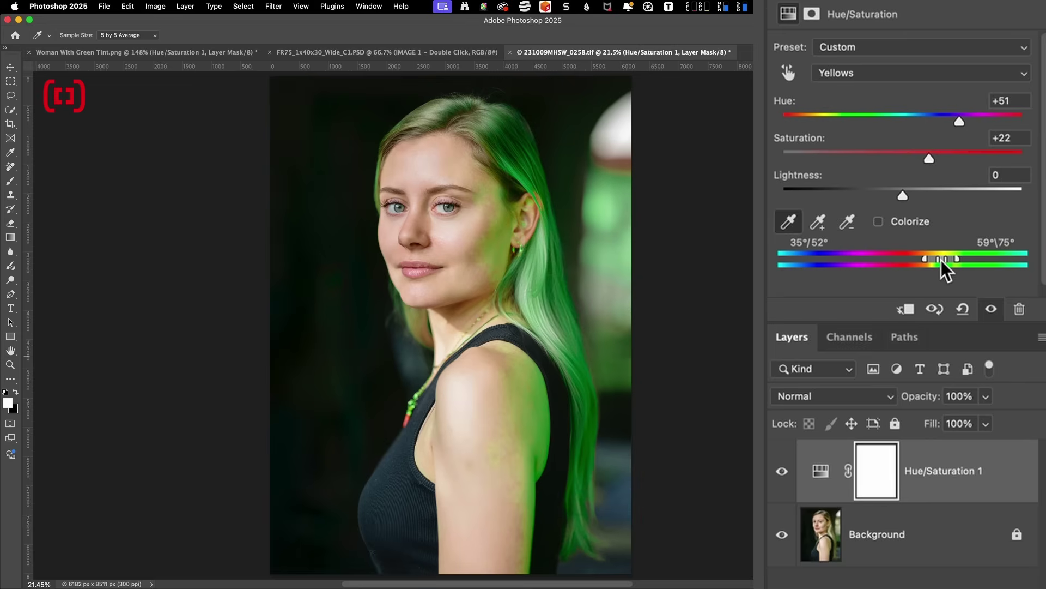
{"action": "left_click_drag", "start_coordinate": [941, 260], "coordinate": [931, 259]}
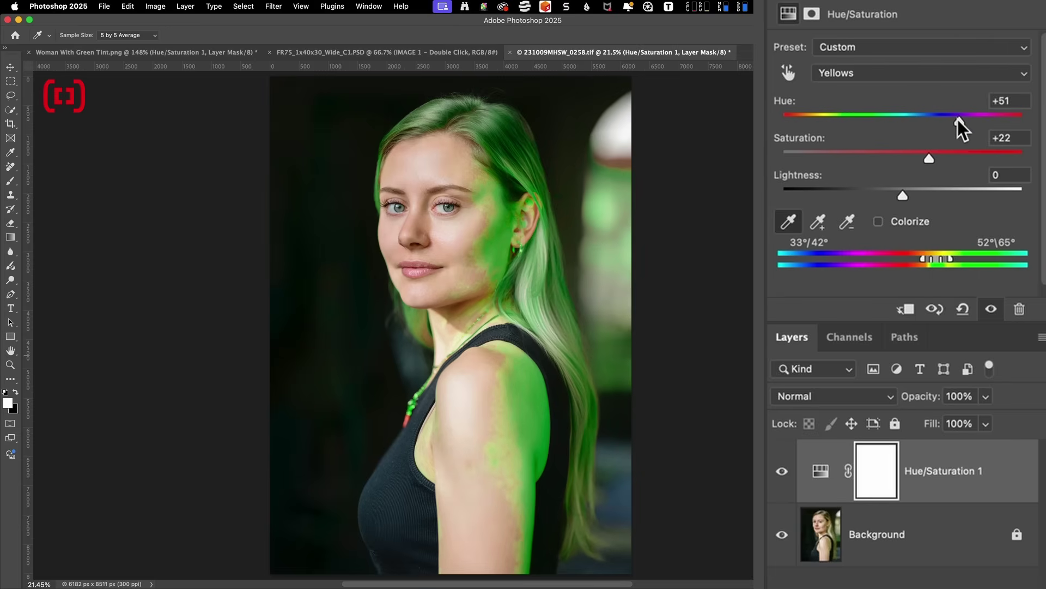
{"action": "left_click_drag", "start_coordinate": [960, 123], "coordinate": [981, 121]}
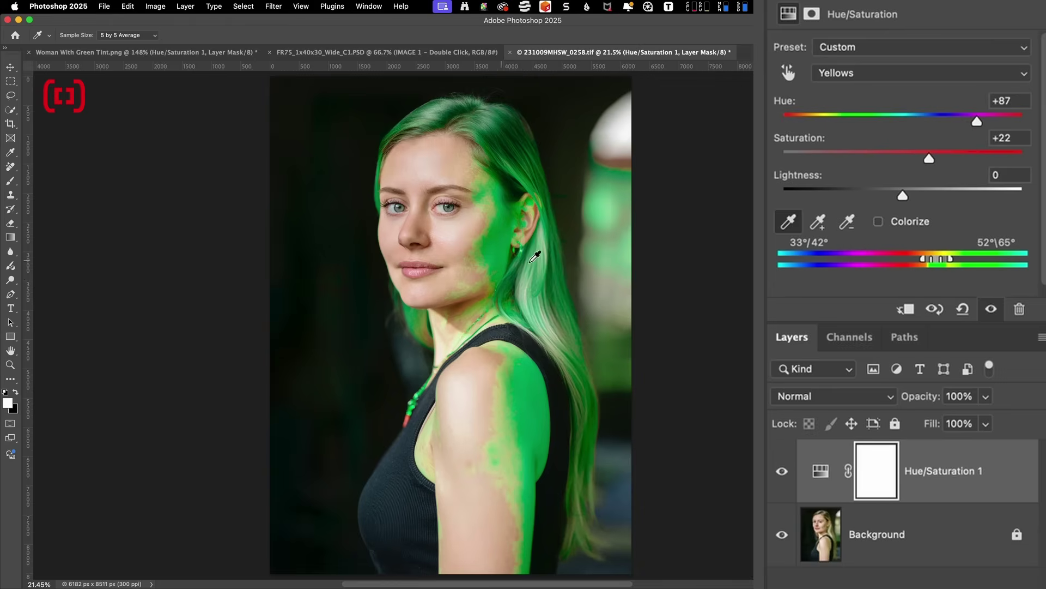
{"action": "left_click_drag", "start_coordinate": [980, 118], "coordinate": [941, 123]}
- Reset Yellows saturation to 0 and fine-tune the hue shift to -17
{"action": "double_click", "coordinate": [928, 159]}
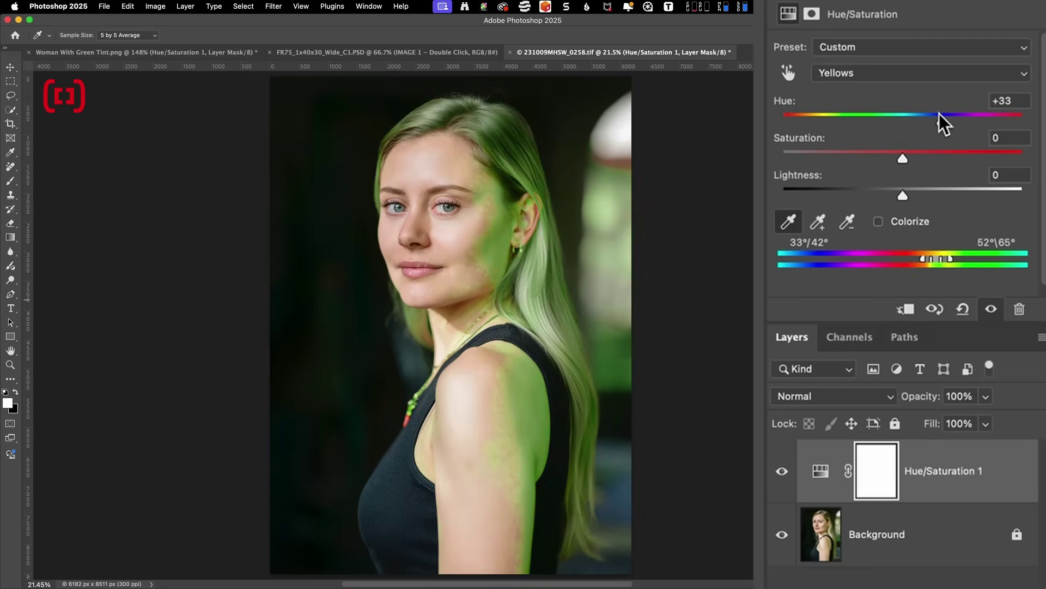
{"action": "left_click_drag", "start_coordinate": [943, 120], "coordinate": [889, 119]}
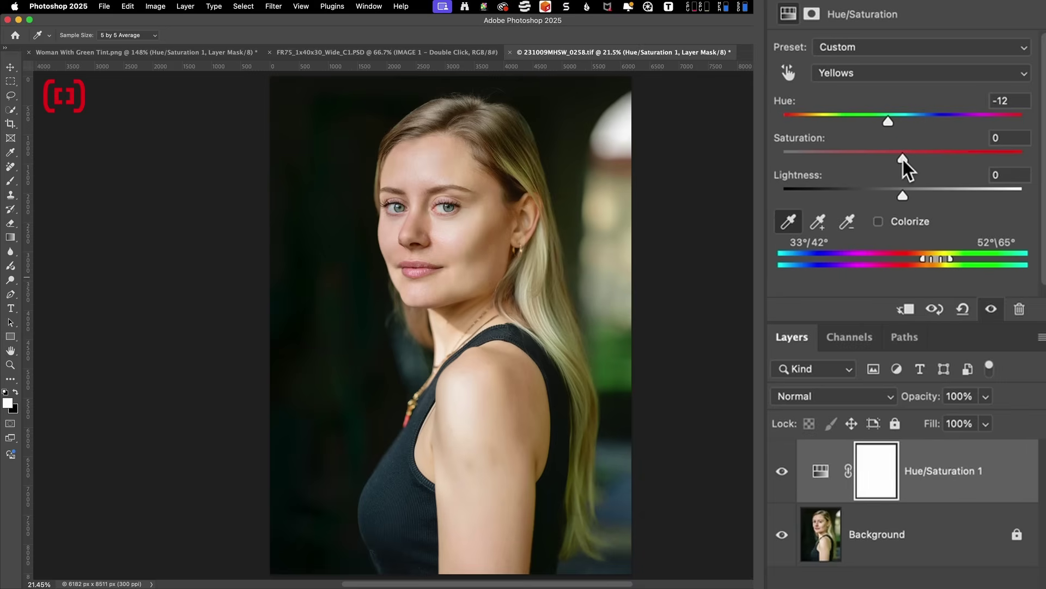
{"action": "left_click_drag", "start_coordinate": [904, 159], "coordinate": [1023, 158]}
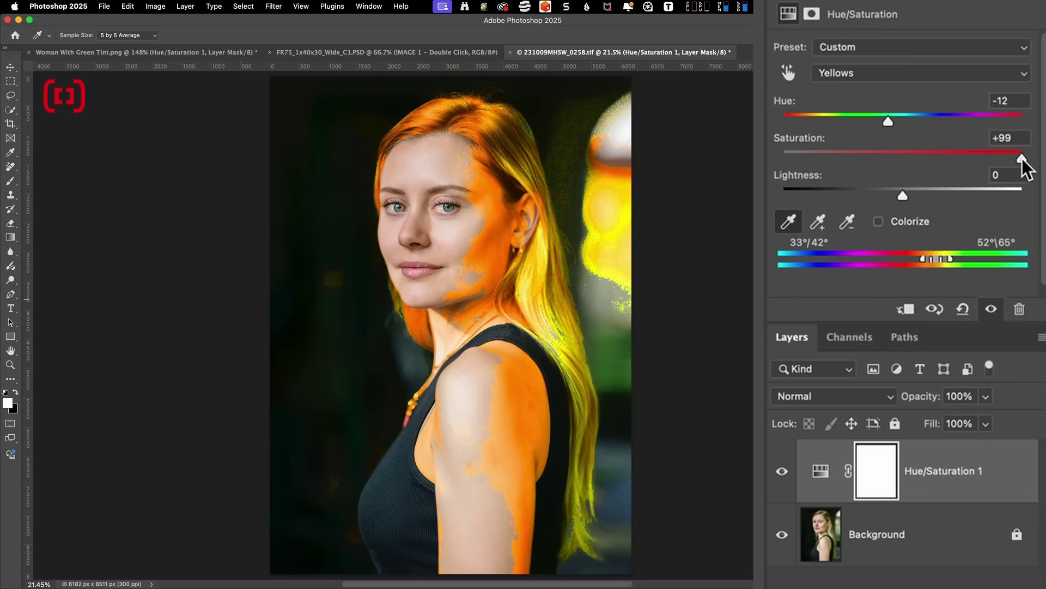
{"action": "left_click_drag", "start_coordinate": [1022, 159], "coordinate": [914, 156]}
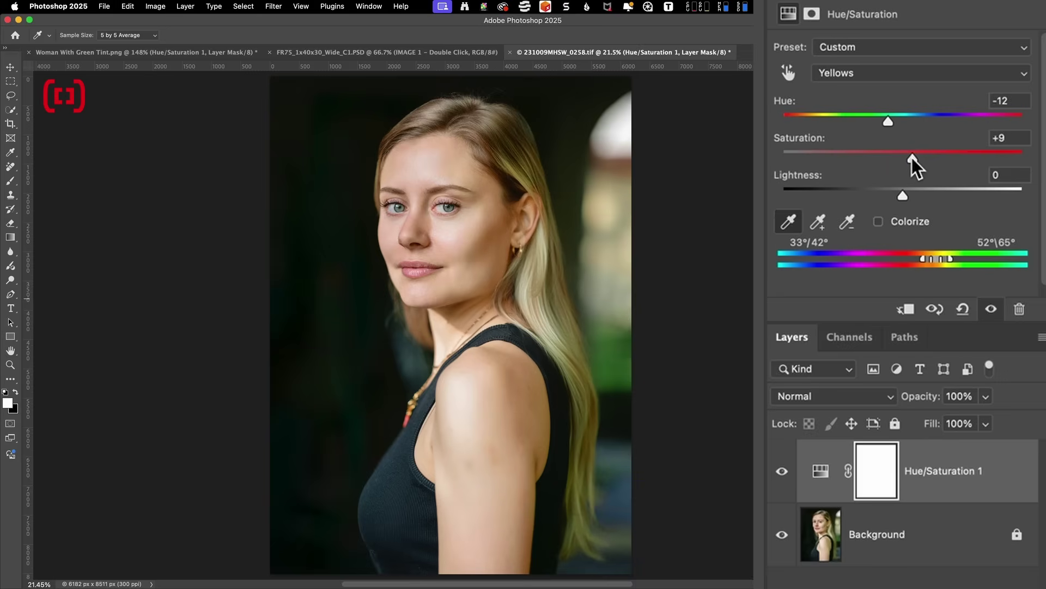
{"action": "left_click_drag", "start_coordinate": [888, 122], "coordinate": [884, 122]}
{"action": "left_click_drag", "start_coordinate": [884, 122], "coordinate": [882, 122]}
- Widen the Yellows range toward orange to 42°/58°–71°\83° and raise saturation to +13
{"action": "left_click_drag", "start_coordinate": [921, 259], "coordinate": [937, 258]}
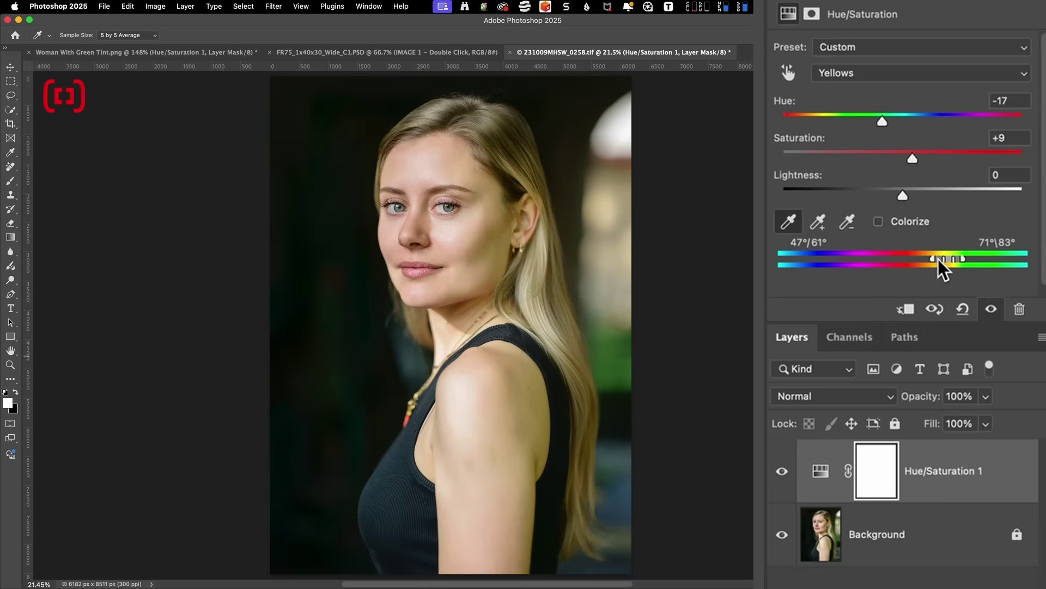
{"action": "left_click_drag", "start_coordinate": [943, 257], "coordinate": [933, 259]}
{"action": "mouse_move", "coordinate": [914, 156]}
{"action": "left_mouse_down"}
{"action": "mouse_move", "coordinate": [955, 158]}
{"action": "mouse_move", "coordinate": [917, 156]}
{"action": "left_mouse_up"}
- Target the Hue/Saturation layer mask and fill it black to hide the correction
{"action": "left_click", "coordinate": [821, 470]}
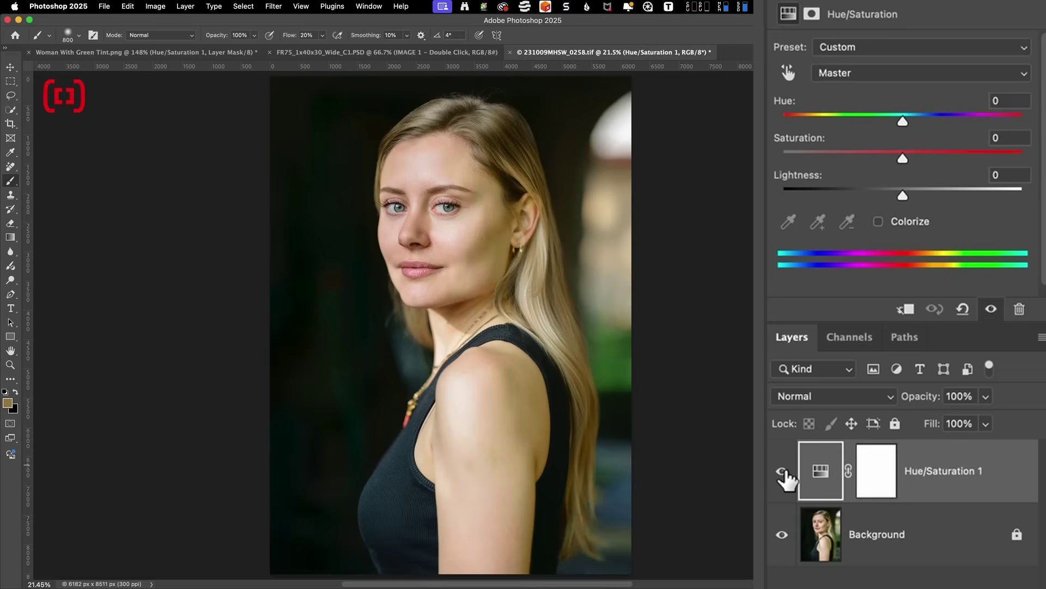
{"action": "left_click", "coordinate": [873, 481]}
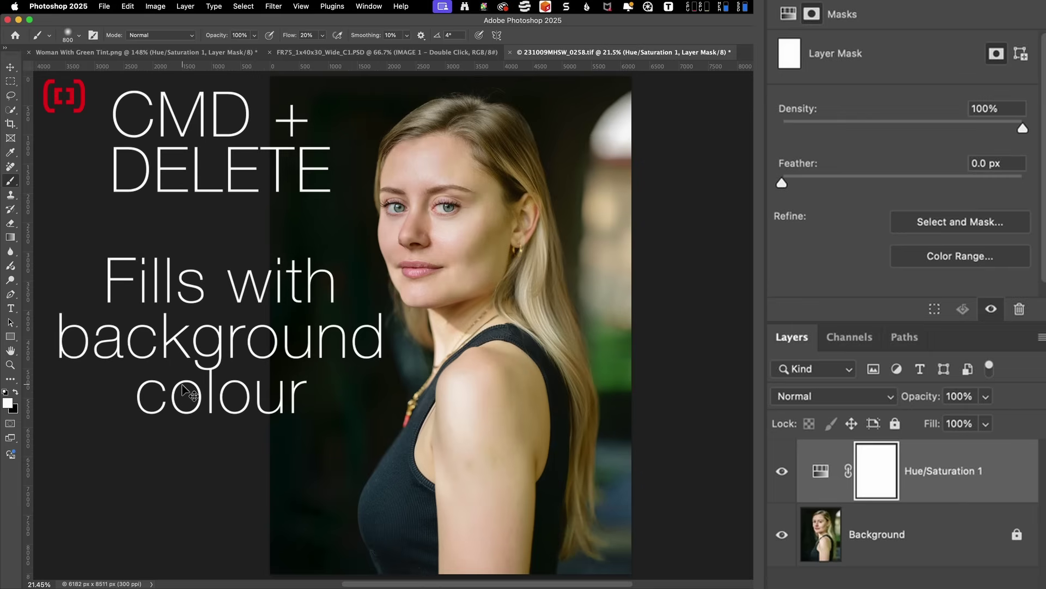
{"action": "key", "text": "super+BackSpace"}
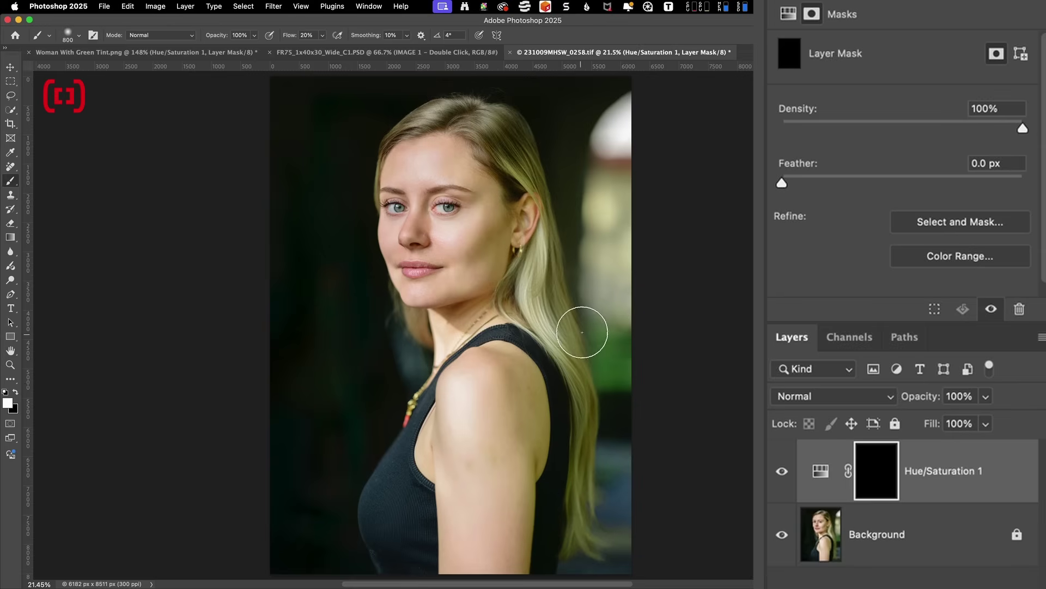
- Paint white over the woman's arm, hair and hairline, then toggle the layer to compare
{"action": "key", "text": "bracketleft"}
{"action": "key", "text": "bracketleft"}
{"action": "key", "text": "bracketleft"}
{"action": "key", "text": "alt+BackSpace"}
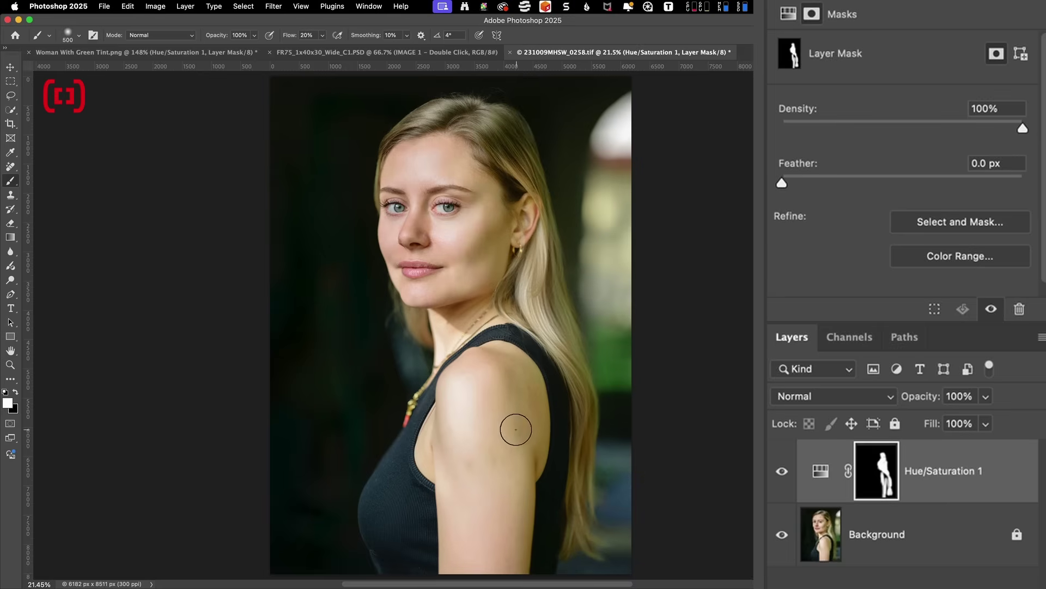
{"action": "mouse_move", "coordinate": [509, 447]}
{"action": "left_mouse_down"}
{"action": "mouse_move", "coordinate": [509, 554]}
{"action": "mouse_move", "coordinate": [509, 376]}
{"action": "mouse_move", "coordinate": [532, 430]}
{"action": "left_mouse_up"}
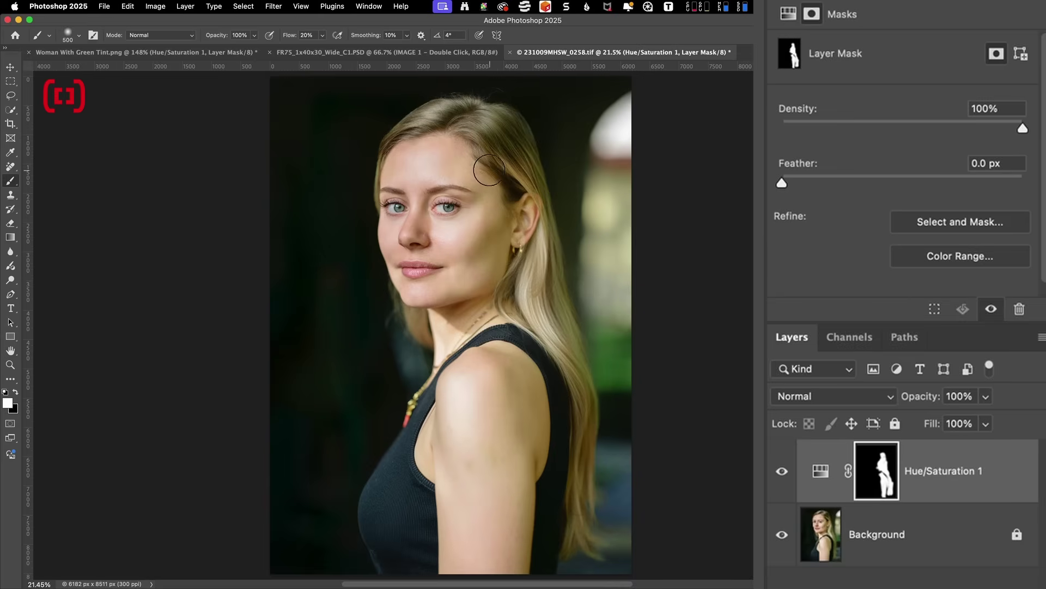
{"action": "left_click_drag", "start_coordinate": [493, 152], "coordinate": [519, 232]}
{"action": "left_click_drag", "start_coordinate": [375, 191], "coordinate": [386, 154]}
{"action": "left_click", "coordinate": [783, 472]}
{"action": "left_click", "coordinate": [784, 471]}
- Select the Yellows range and boost its saturation to preview the affected areas
{"action": "left_click", "coordinate": [821, 469]}
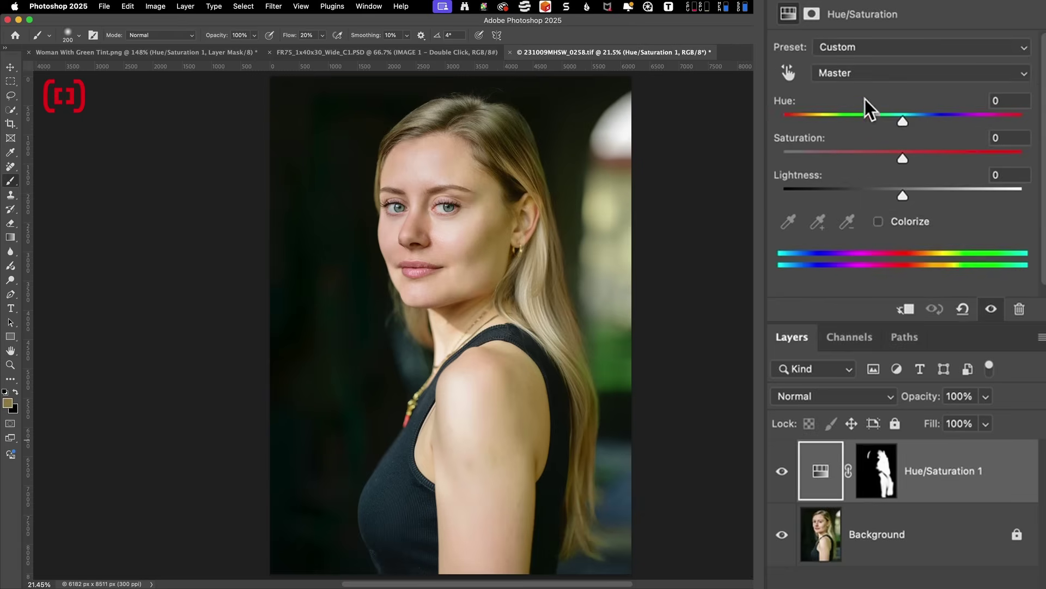
{"action": "left_click", "coordinate": [857, 73]}
{"action": "left_click", "coordinate": [864, 112]}
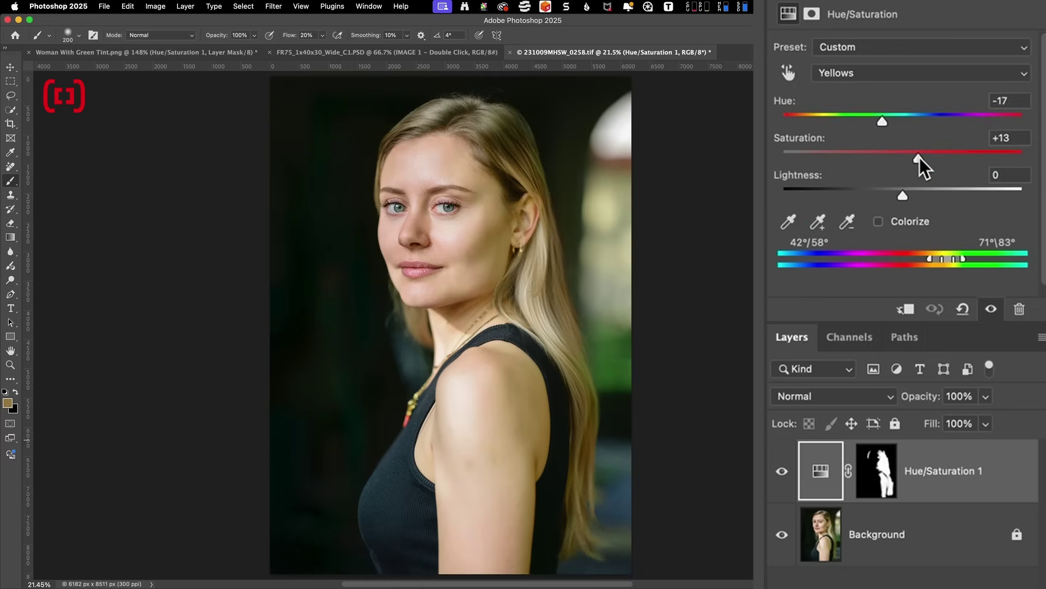
{"action": "left_click_drag", "start_coordinate": [924, 159], "coordinate": [967, 154]}
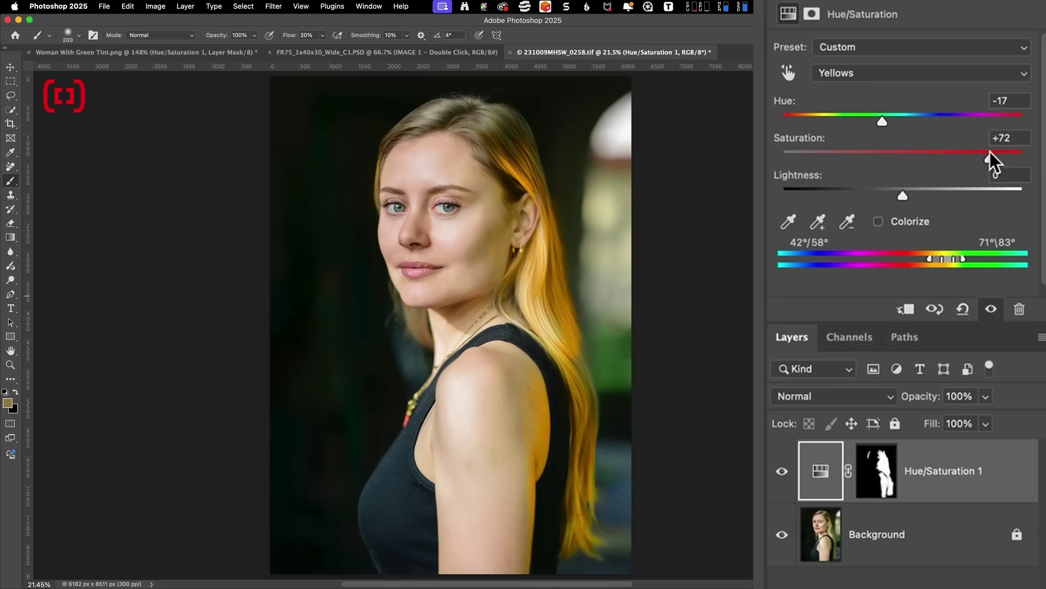
{"action": "left_click", "coordinate": [878, 469]}
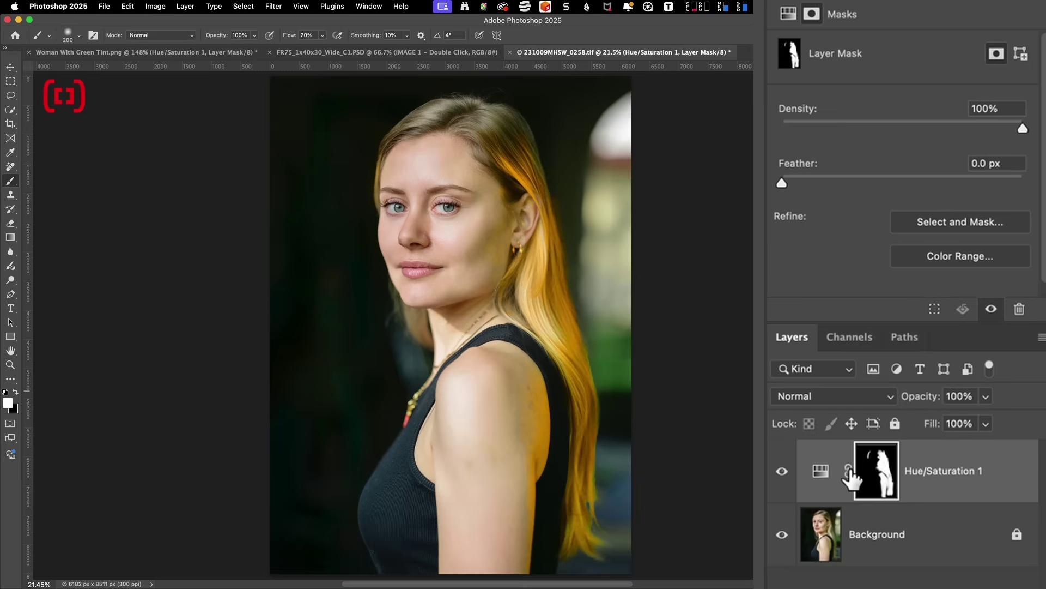
- Shift the Yellows range toward orange to 34°/49°–62°\75° and lower saturation to +9
{"action": "left_click", "coordinate": [826, 470]}
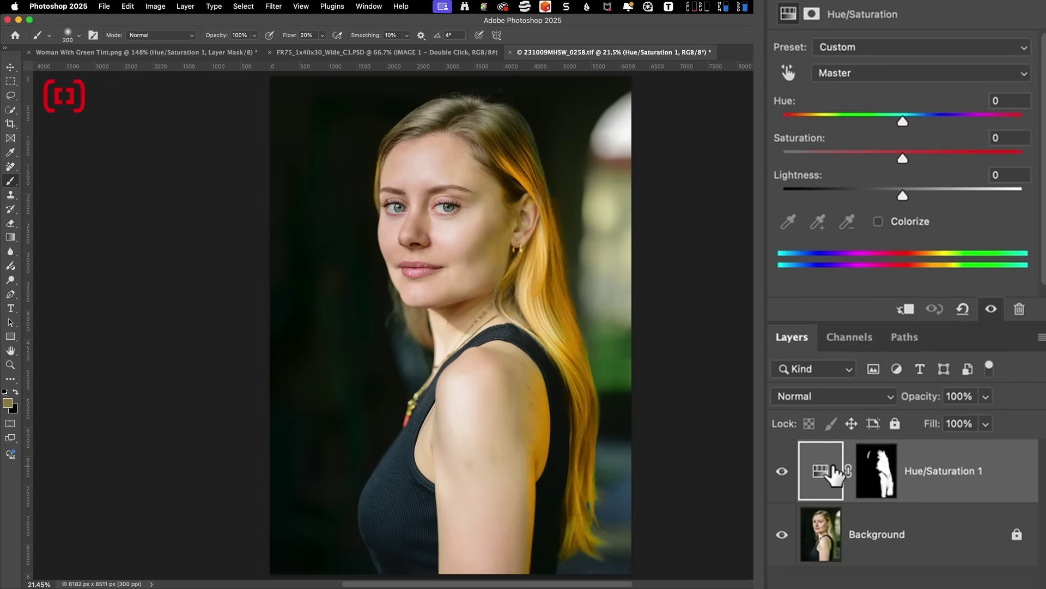
{"action": "left_click", "coordinate": [867, 70]}
{"action": "left_click", "coordinate": [864, 94]}
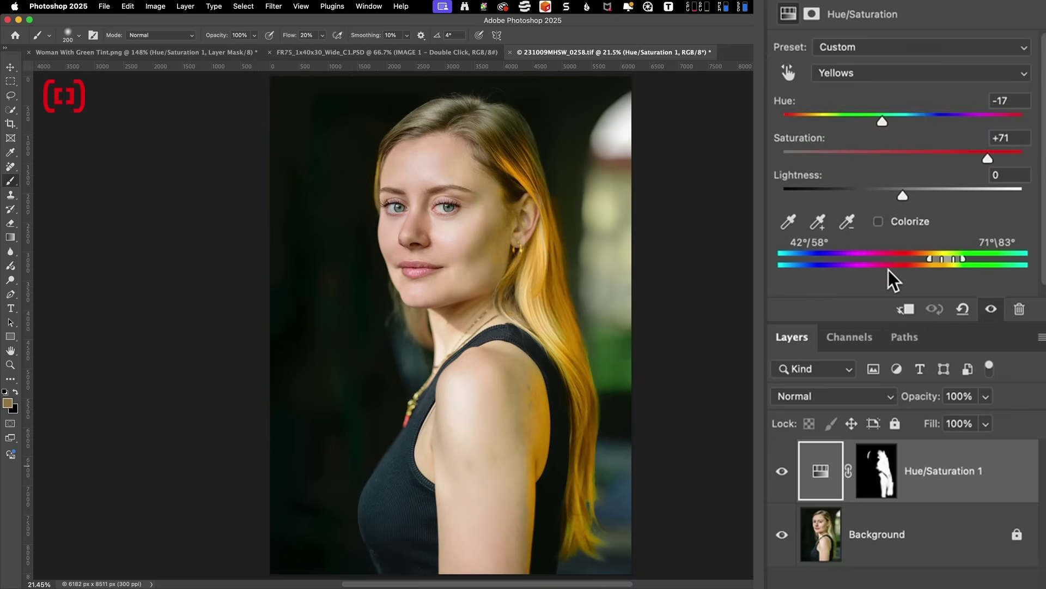
{"action": "left_click_drag", "start_coordinate": [947, 258], "coordinate": [941, 260]}
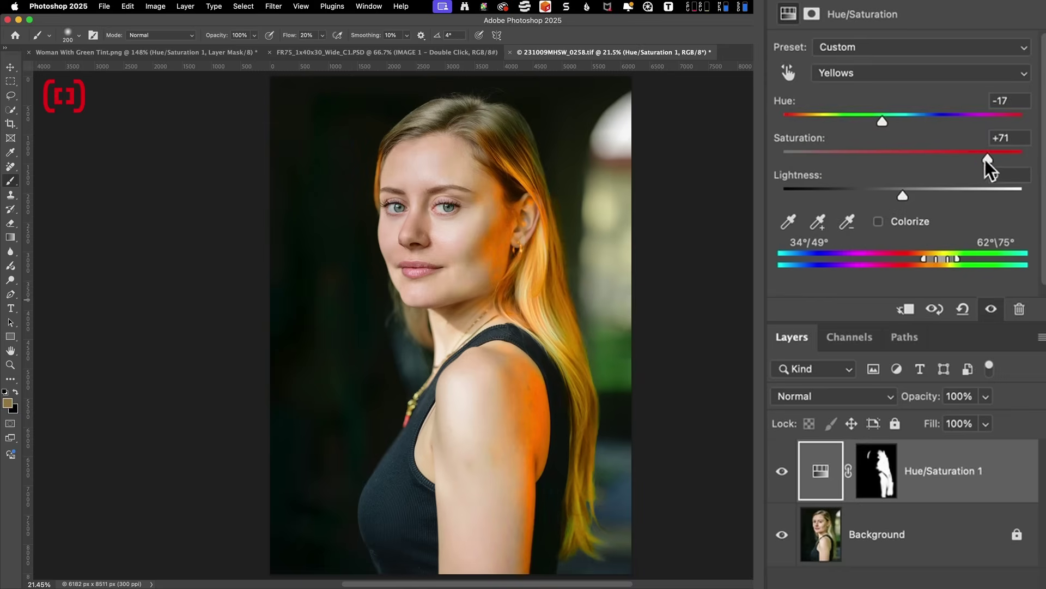
{"action": "left_click_drag", "start_coordinate": [978, 160], "coordinate": [913, 157]}
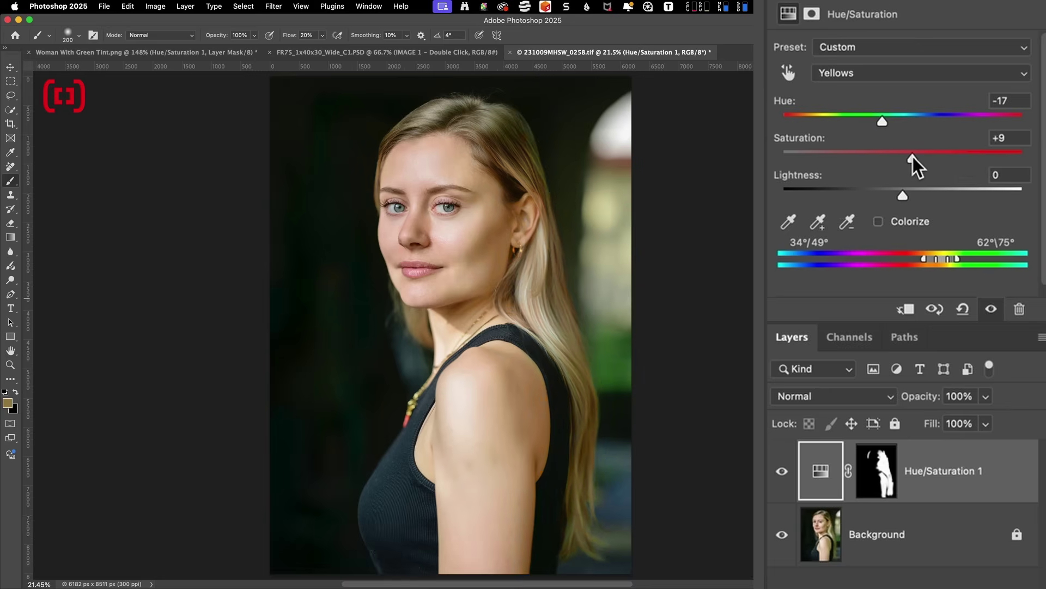
{"action": "left_click", "coordinate": [783, 472]}
{"action": "left_click", "coordinate": [783, 471]}
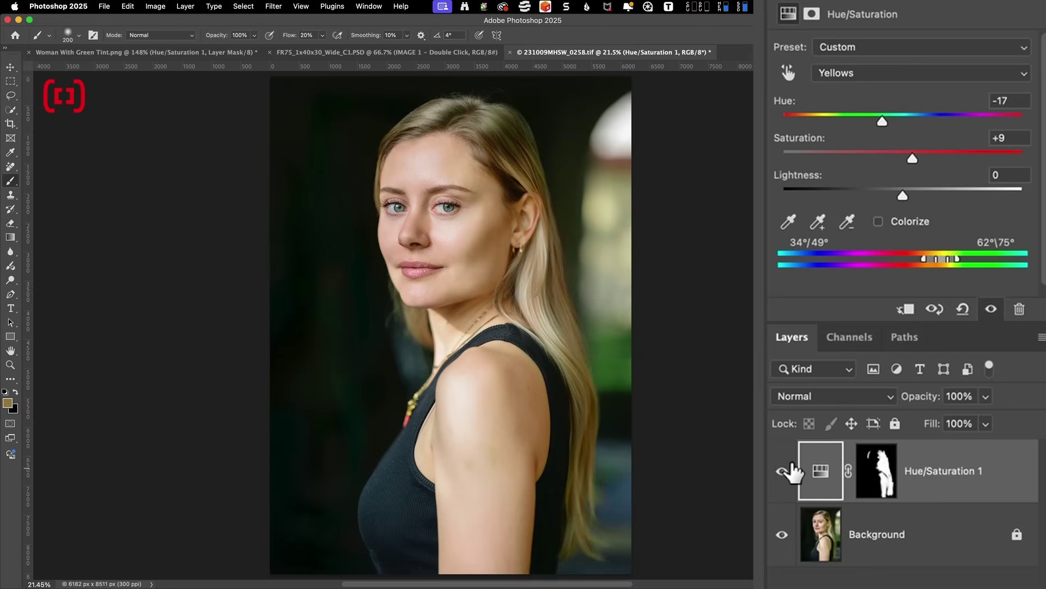